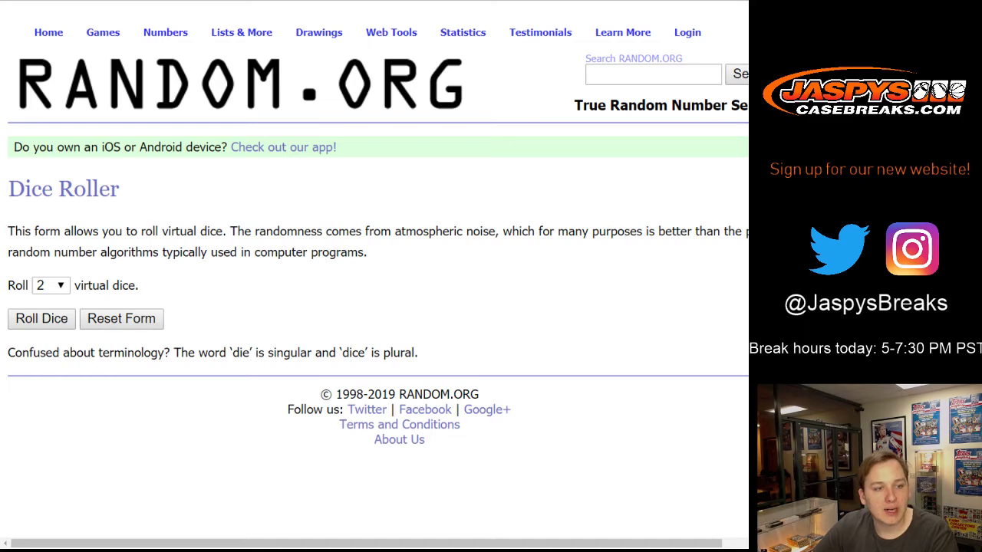
# Step: Roll two dice on RANDOM.ORG (1 and 3), then go to the List Randomizer holding the eight names
pyautogui.press('Return')
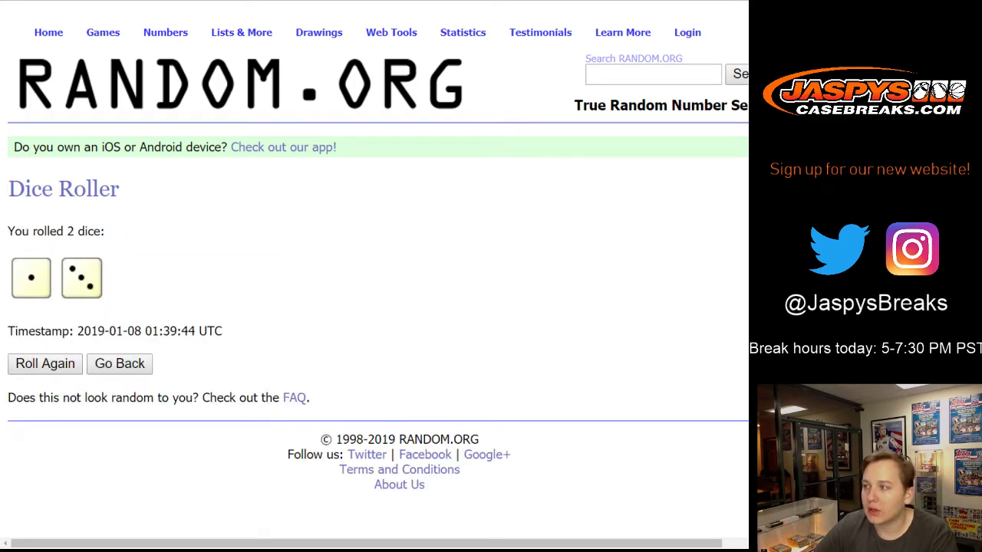
pyautogui.hotkey('ctrl', 'Tab')
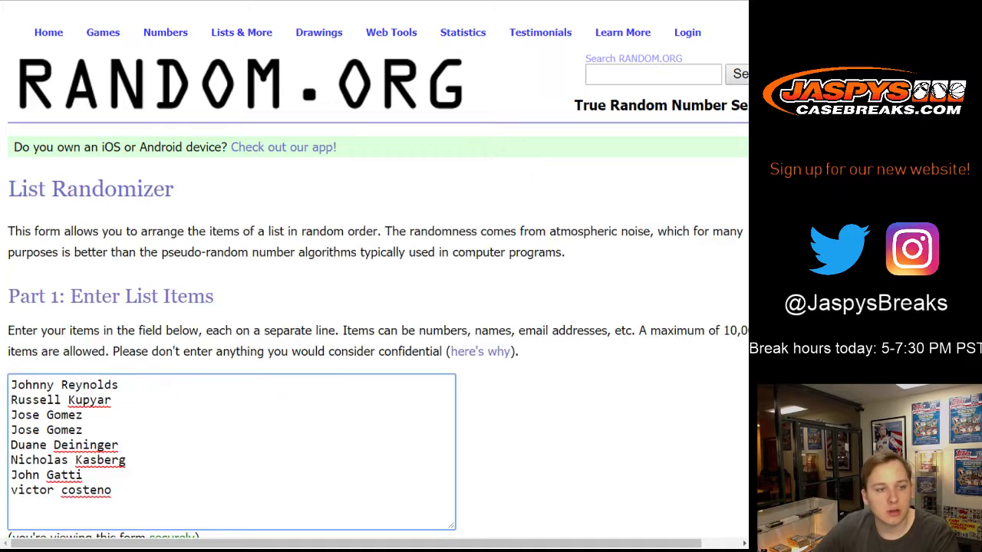
# Step: Shuffle the eight names in the List Randomizer and select the resulting list
pyautogui.scroll(-3, 376, 261)
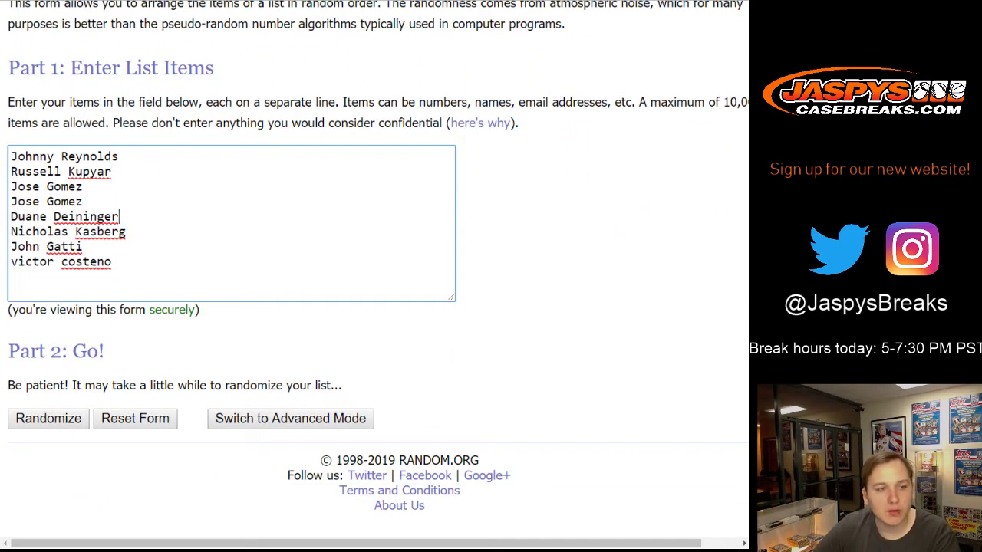
pyautogui.click(82, 247)
pyautogui.click(112, 262)
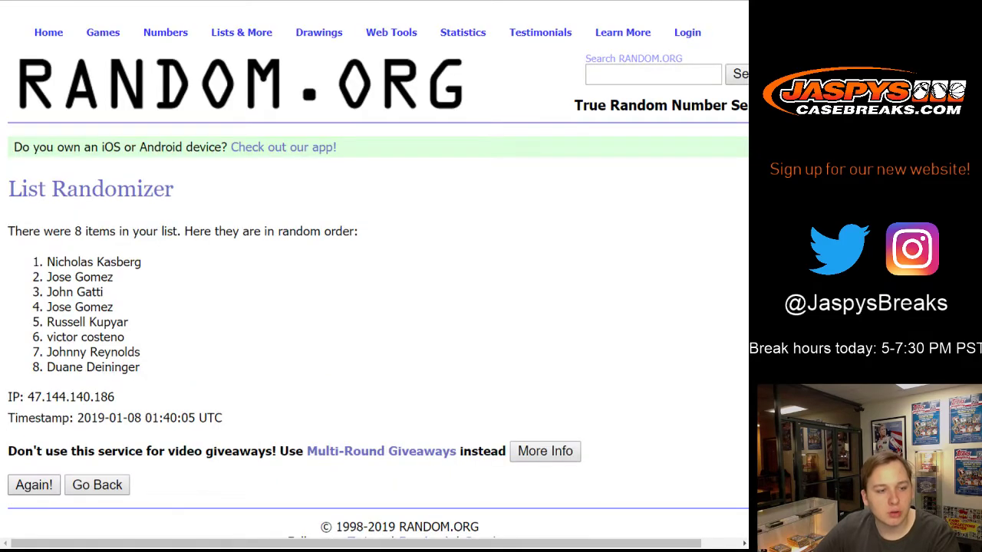
pyautogui.press('Return')
pyautogui.press('Return')
pyautogui.scroll(-1, 378, 276)
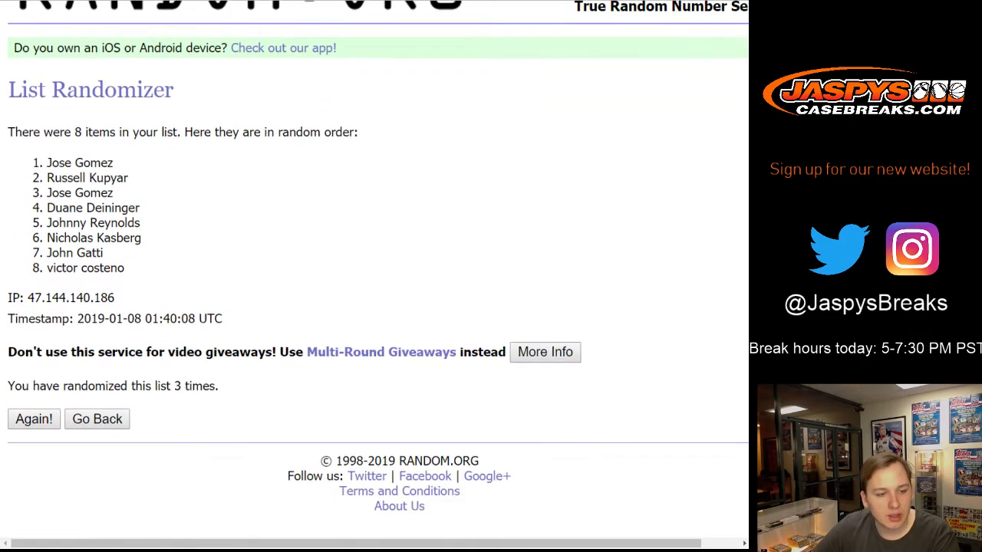
pyautogui.press('Return')
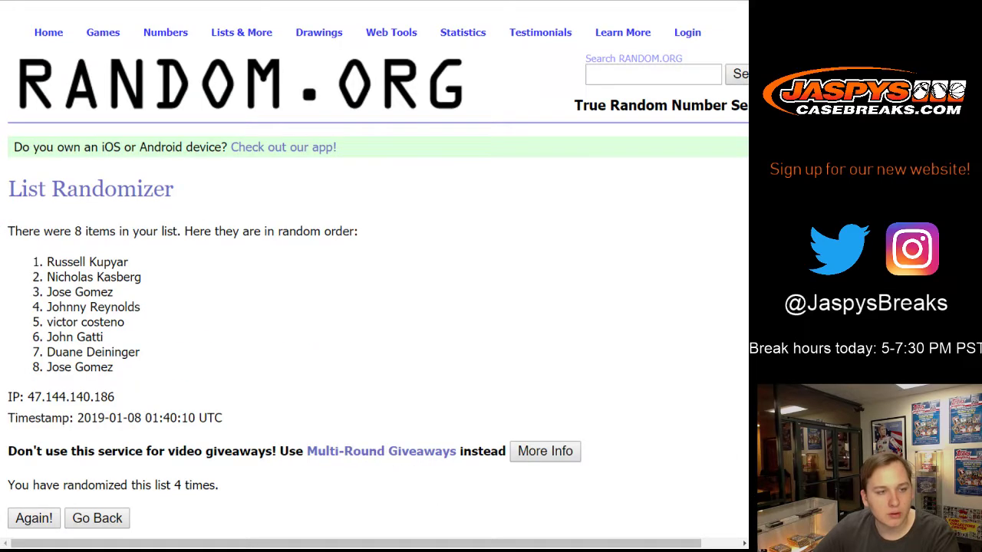
pyautogui.moveTo(47, 261); pyautogui.dragTo(113, 367)
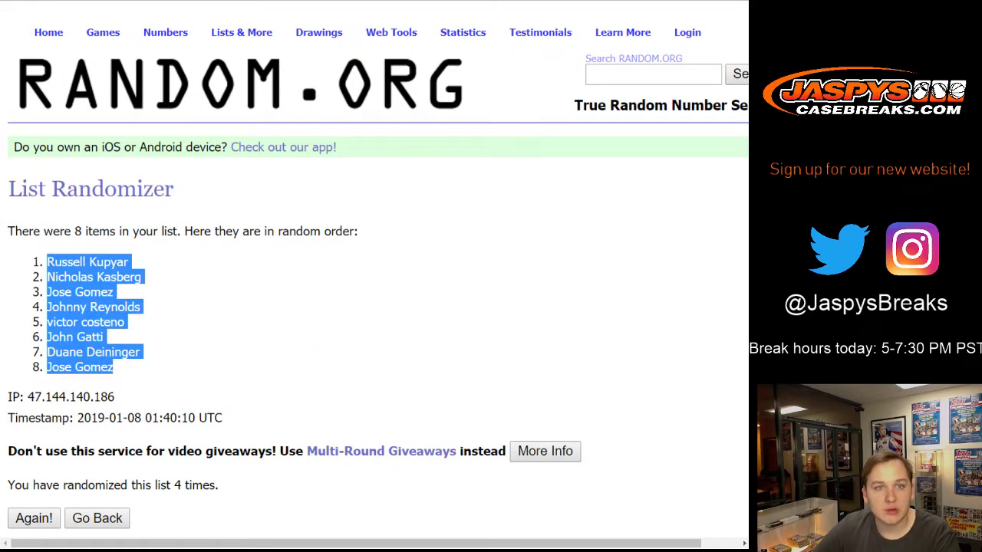
pyautogui.hotkey('ctrl', 'Tab')
# Step: Paste the shuffled names into column A, then shuffle the eight-division NFL list repeatedly
pyautogui.hotkey('ctrl', 'Tab')
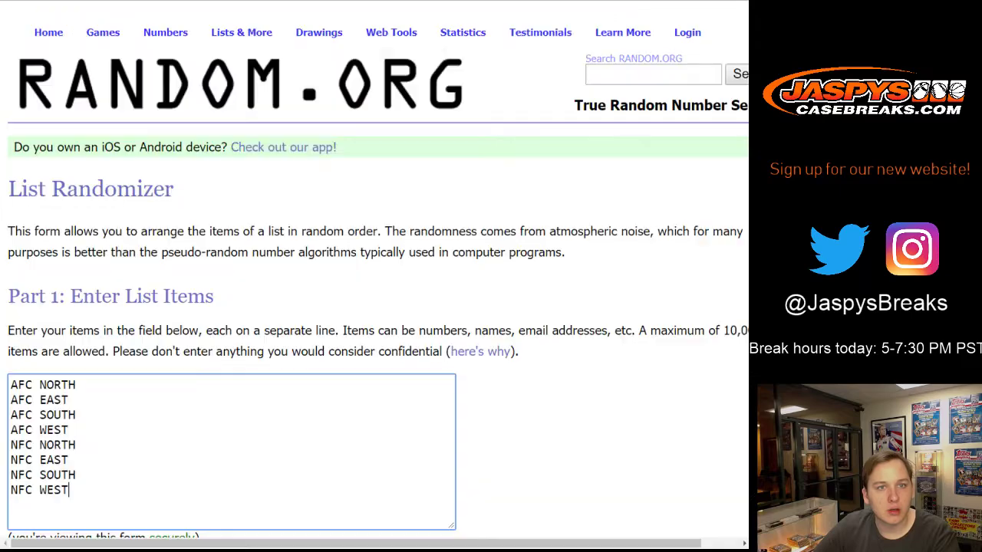
pyautogui.scroll(-3, 374, 276)
pyautogui.press('Tab')
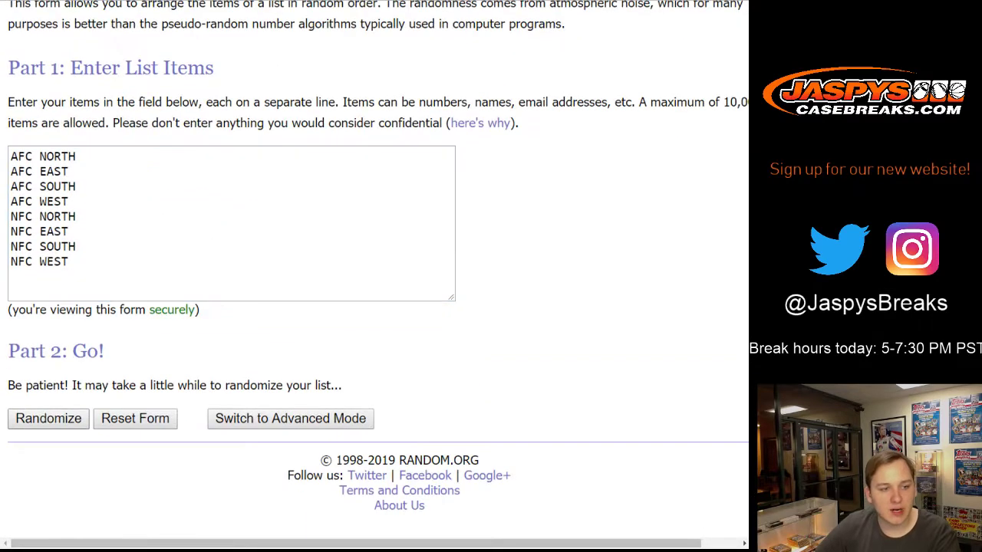
pyautogui.press('Return')
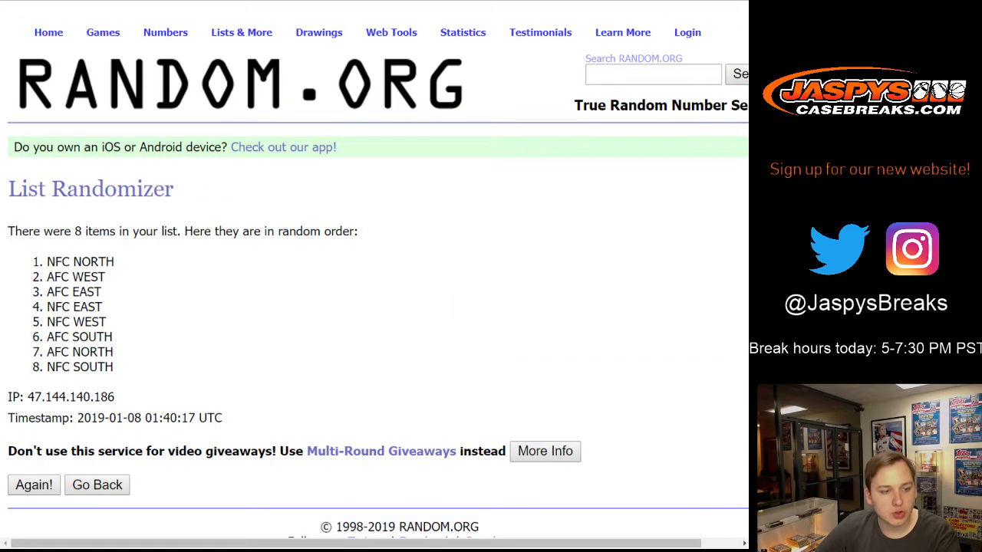
pyautogui.scroll(-1, 374, 276)
pyautogui.press('Return')
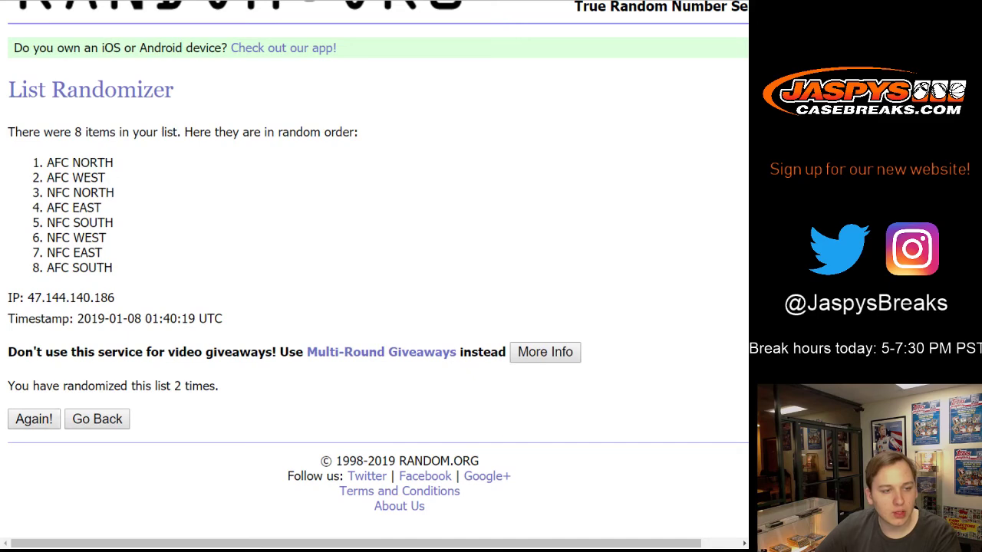
pyautogui.press('Return')
pyautogui.press('Return')
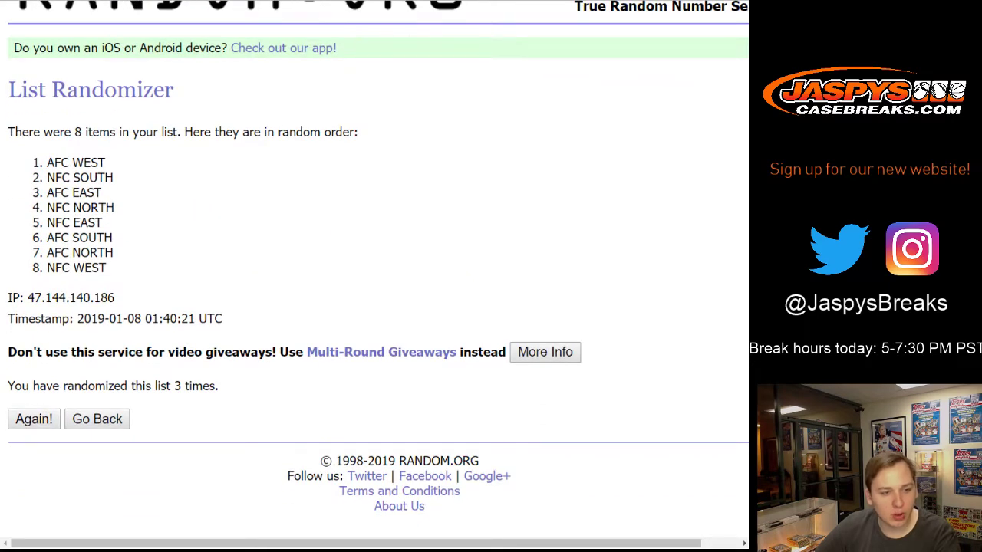
# Step: Copy the shuffled divisions into column B beside the names
pyautogui.moveTo(47, 262); pyautogui.dragTo(105, 368)
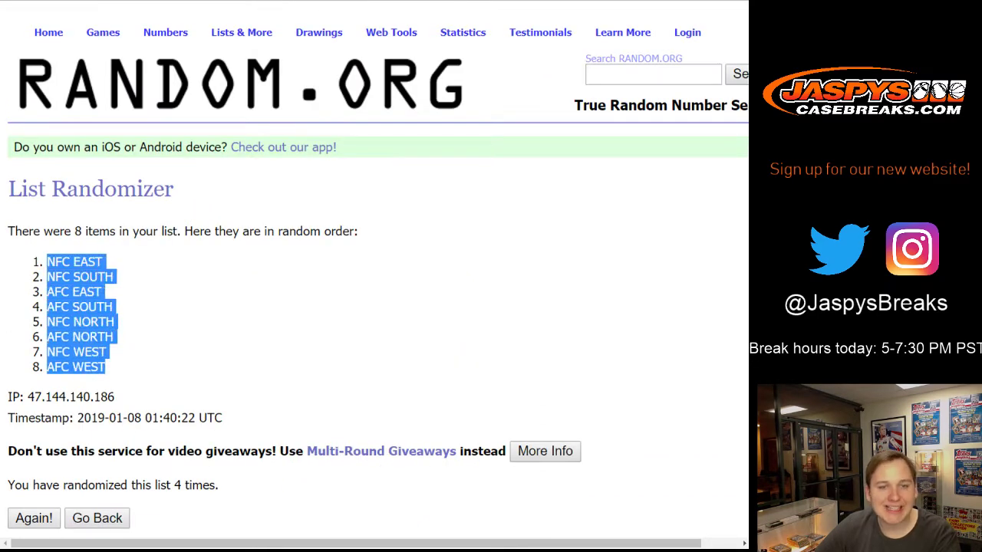
pyautogui.hotkey('ctrl', 'c')
pyautogui.hotkey('alt', 'Tab')
pyautogui.hotkey('ctrl', 'v')
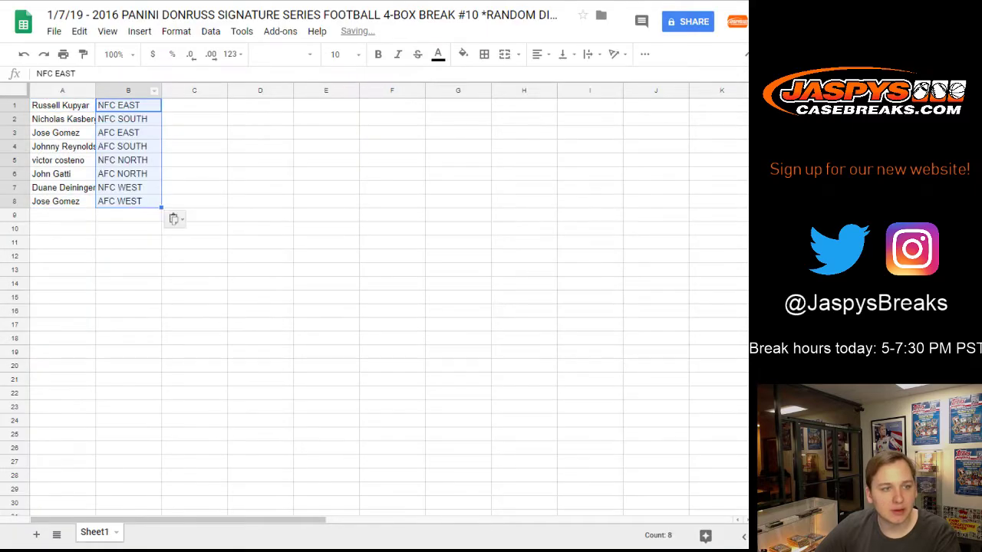
# Step: Set the names and divisions to font size 24 and auto-fit columns A and B
pyautogui.keyDown('shift'); pyautogui.click(128, 201); pyautogui.keyUp('shift')
pyautogui.click(335, 54)
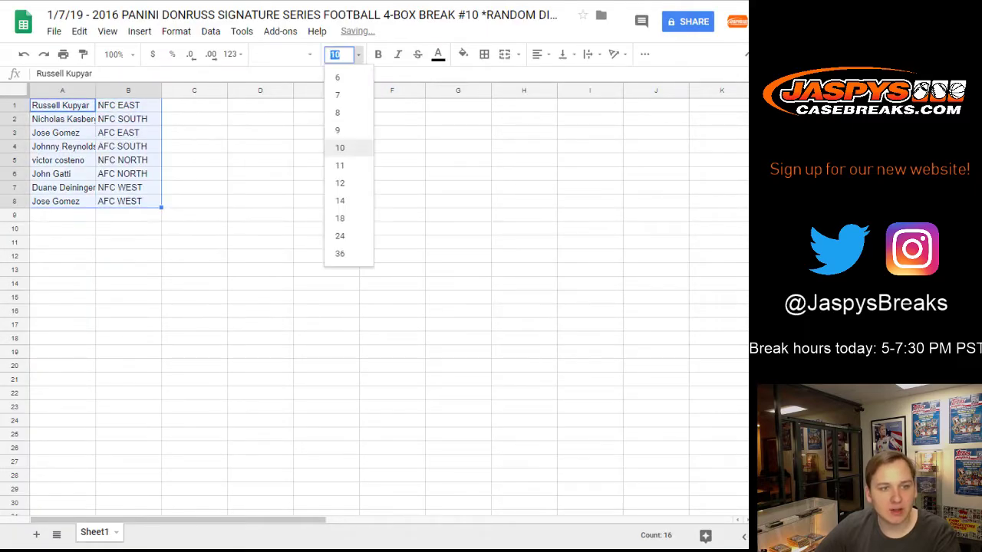
pyautogui.click(340, 236)
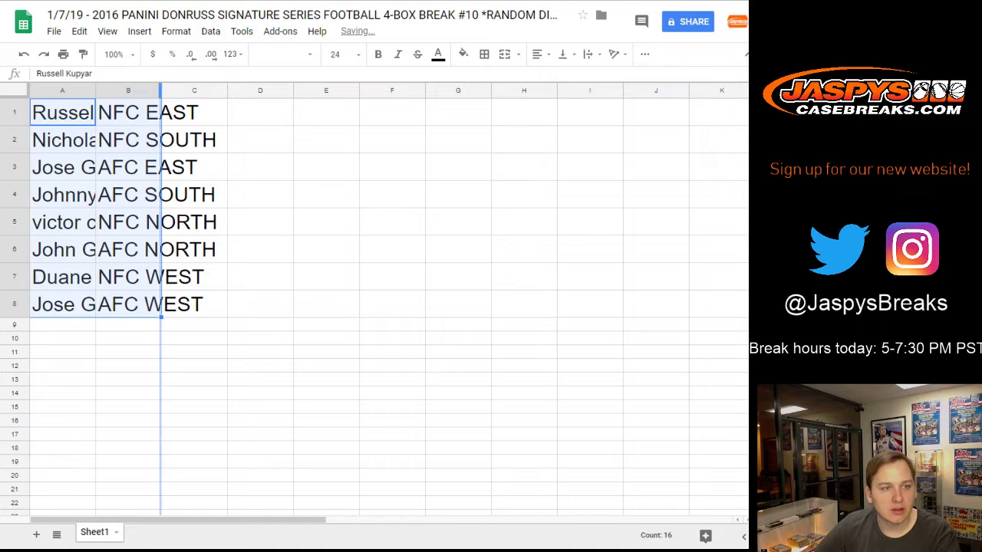
pyautogui.doubleClick(161, 91)
pyautogui.click(86, 90)
pyautogui.rightClick(84, 93)
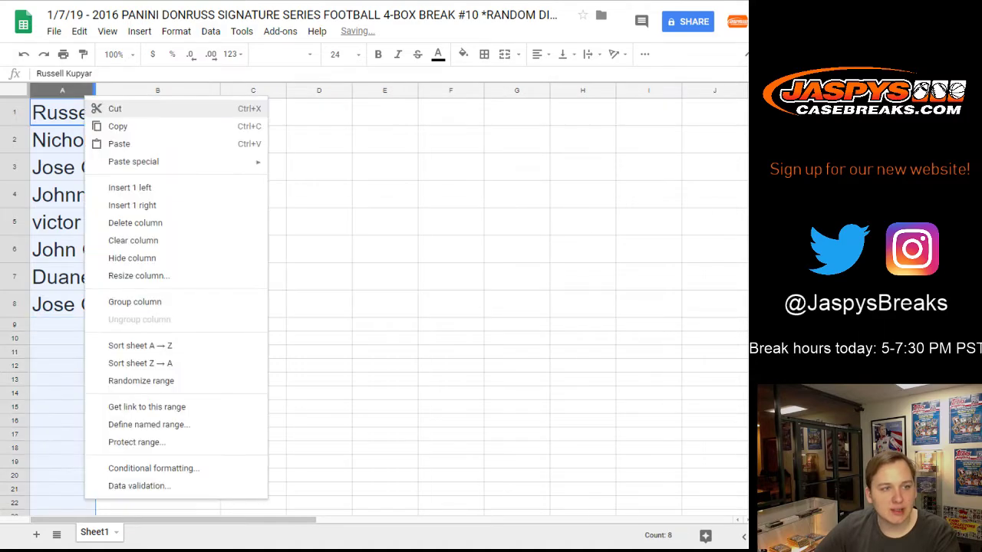
pyautogui.doubleClick(95, 91)
pyautogui.click(257, 113)
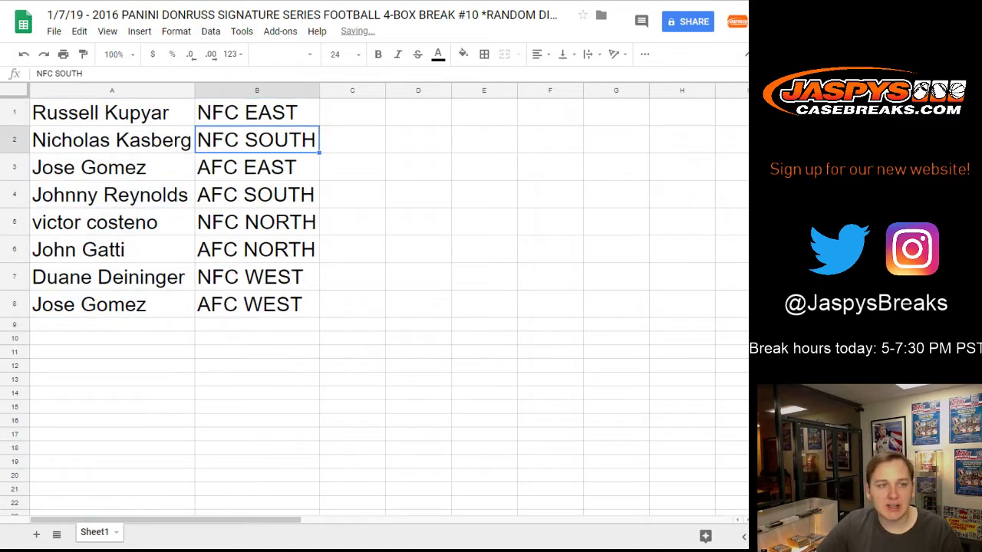
# Step: Check the divisions in B2–B8 (AFC SOUTH, NFC NORTH, AFC NORTH, NFC WEST, AFC WEST)
pyautogui.click(257, 139)
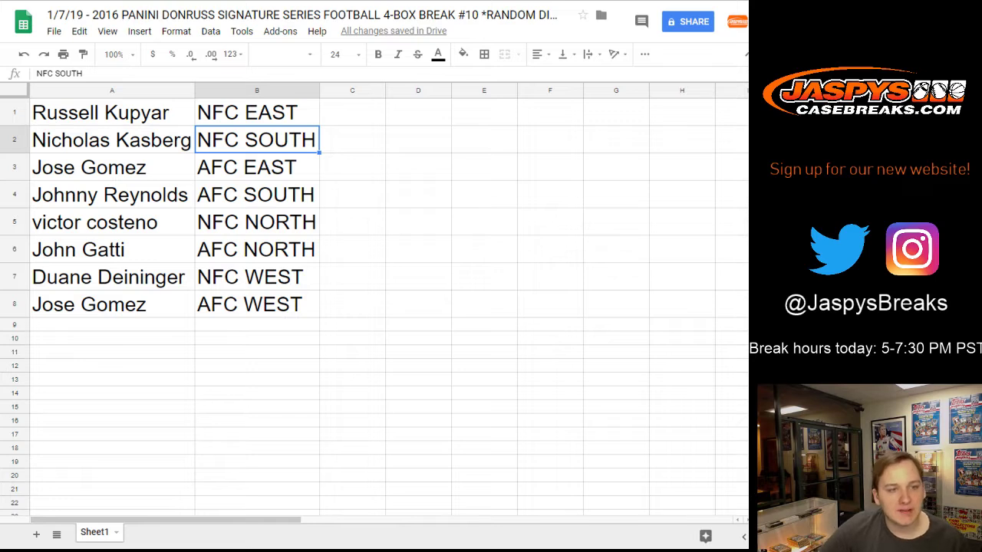
pyautogui.click(257, 167)
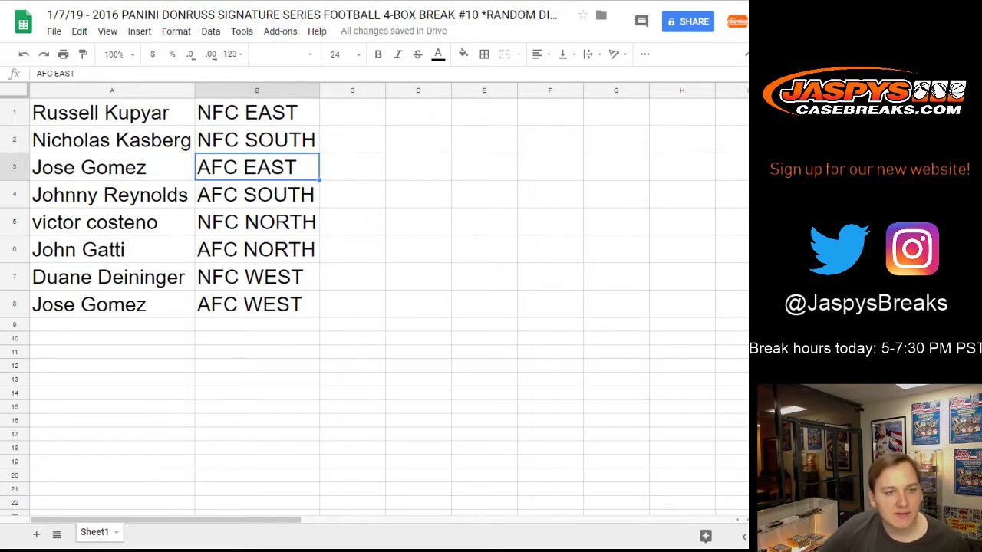
pyautogui.click(257, 195)
pyautogui.click(257, 222)
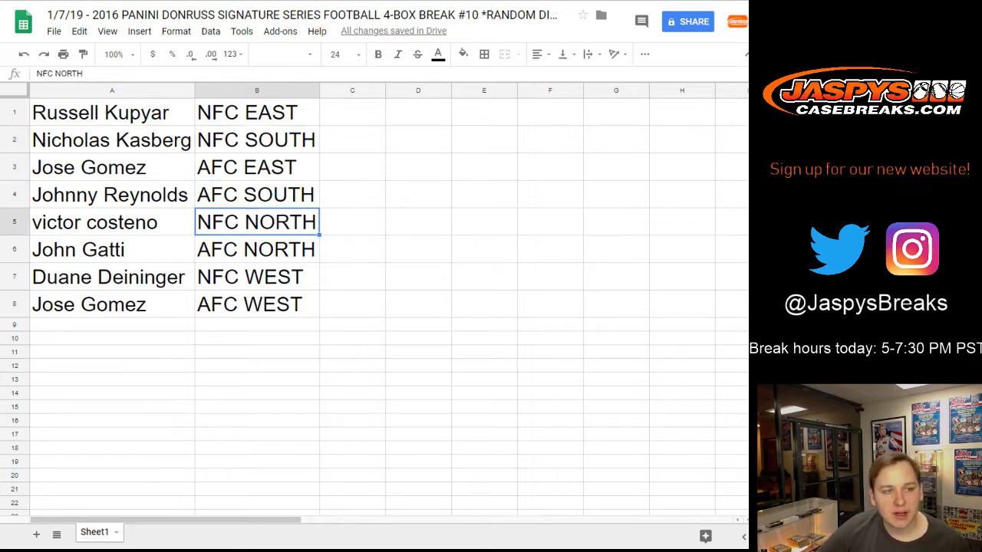
pyautogui.click(257, 249)
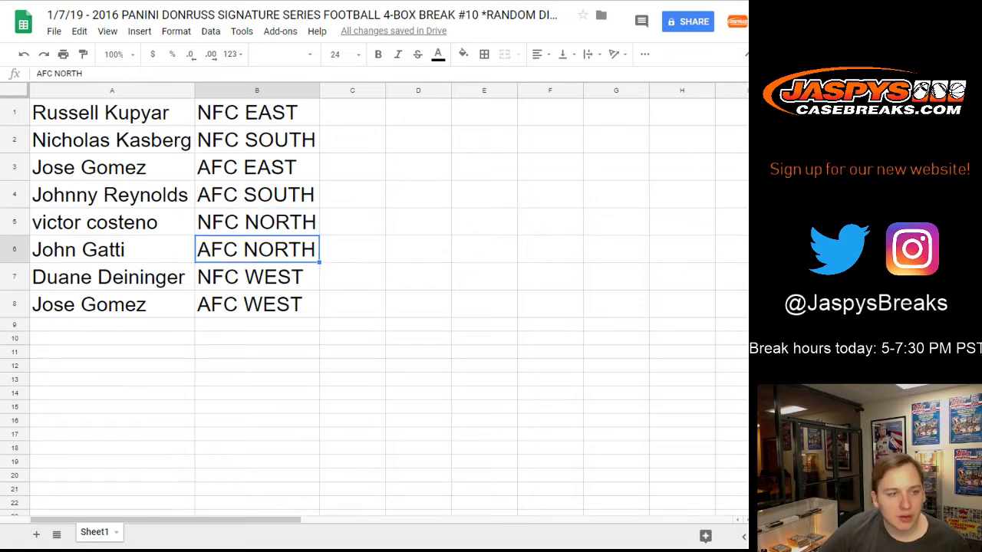
pyautogui.click(257, 277)
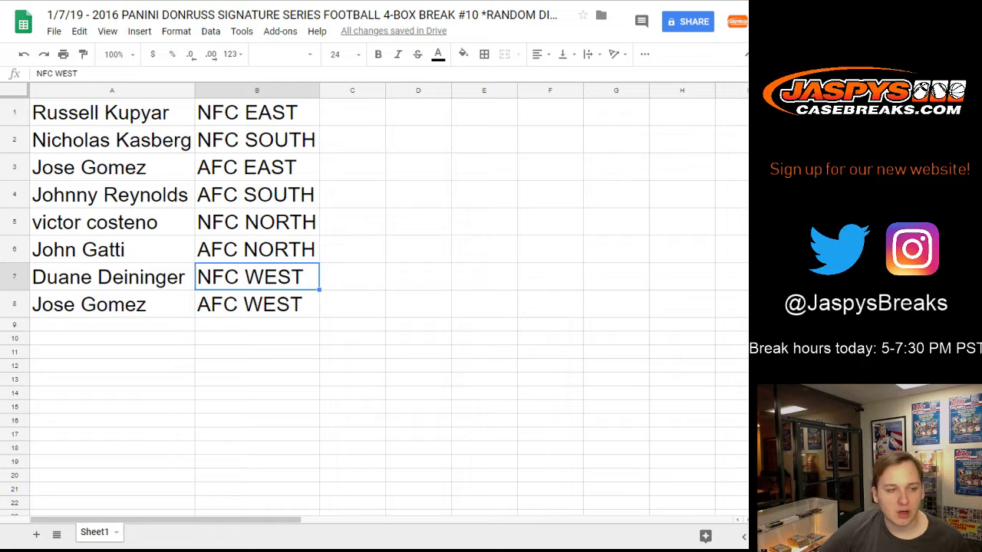
pyautogui.click(257, 305)
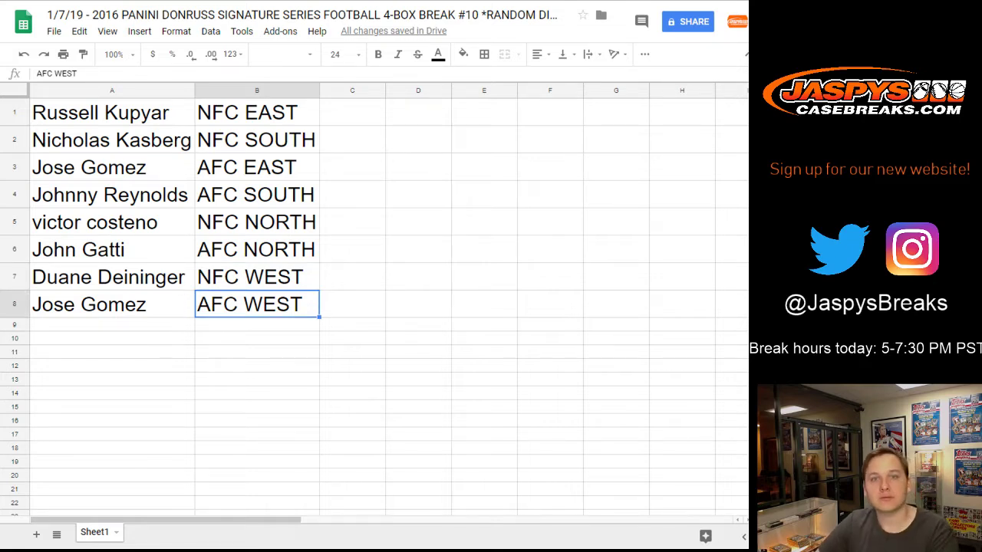
pyautogui.hotkey('alt', 'Tab')
# Step: Search 'nfl division' and review NFL.com's 2017 AFC and NFC division standings
pyautogui.write('nfl')
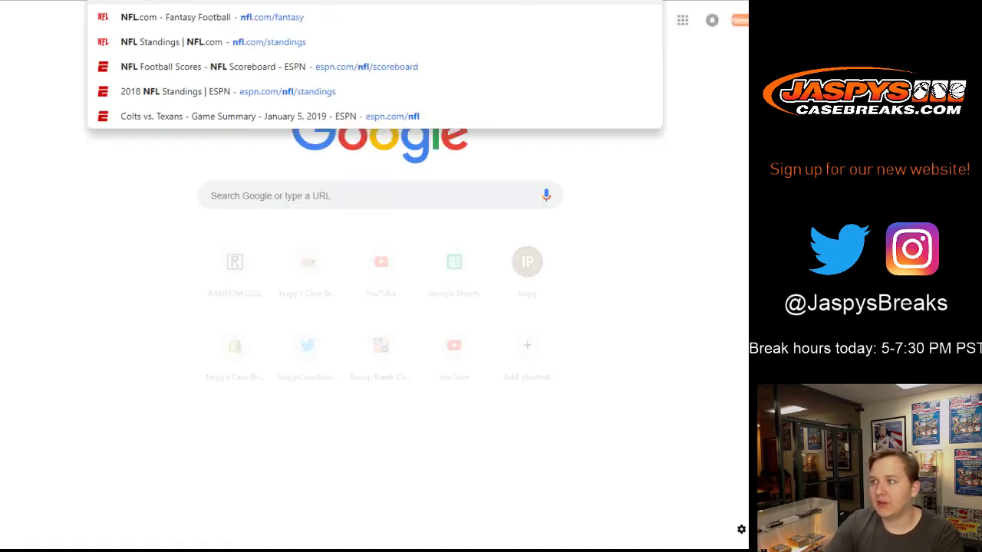
pyautogui.press('Return')
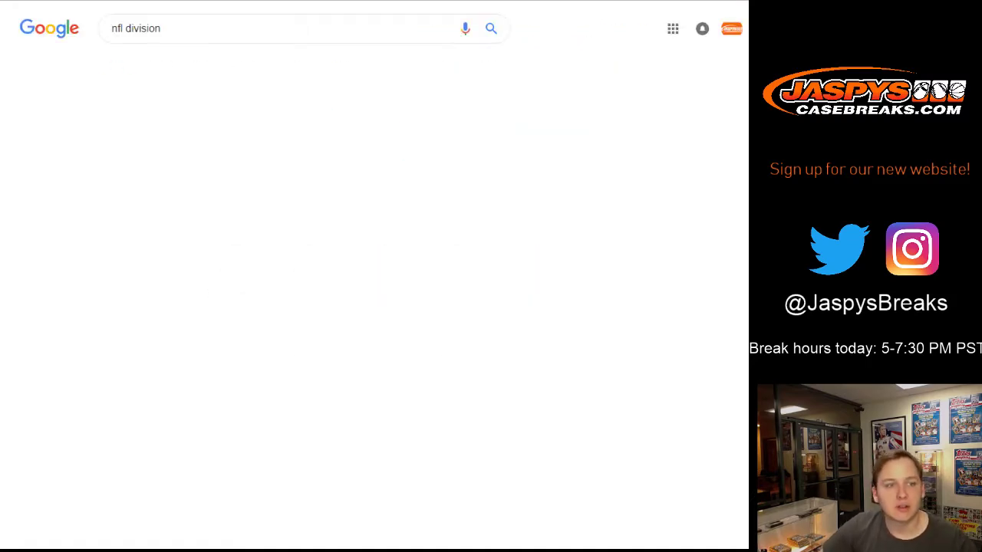
pyautogui.scroll(-1, 304, 307)
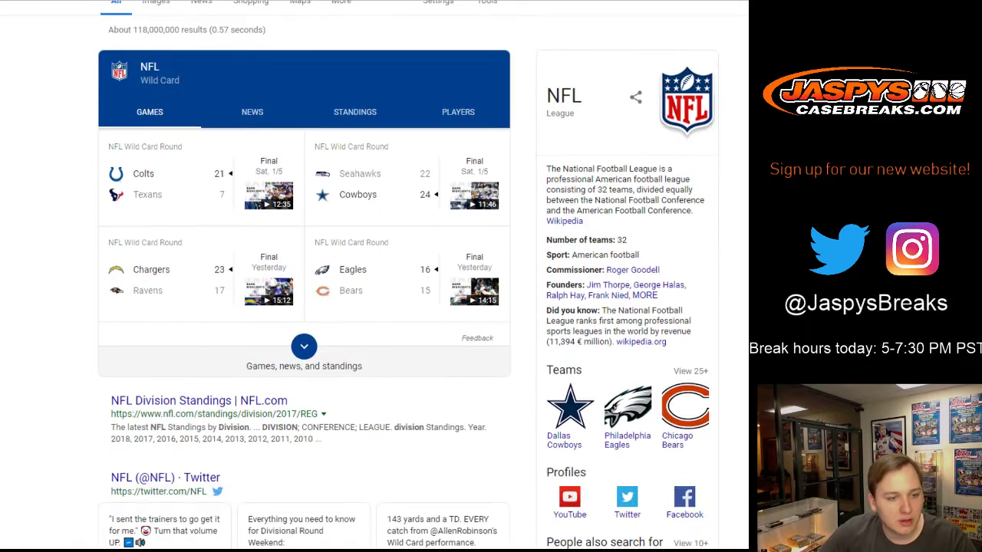
pyautogui.hotkey('alt', 'Tab')
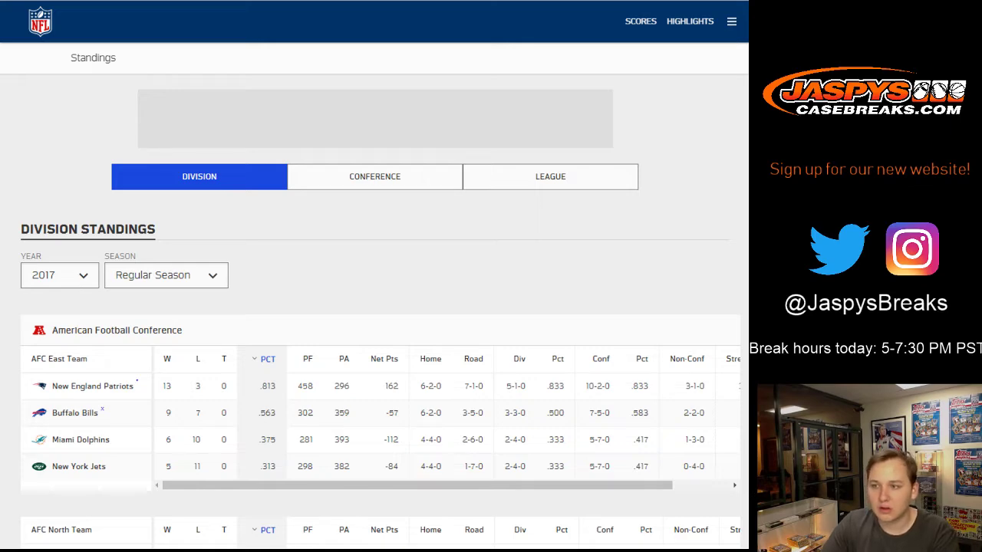
pyautogui.scroll(-4, 380, 310)
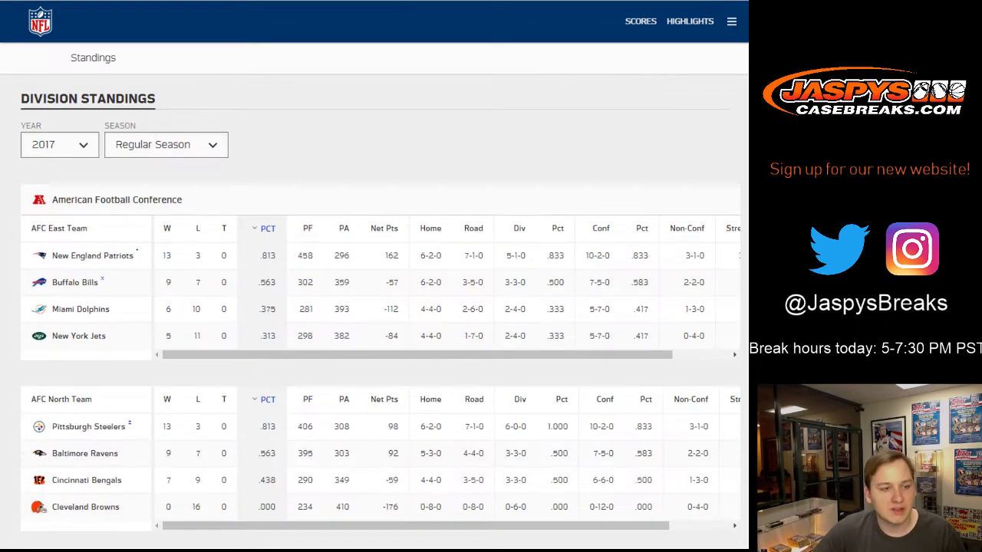
pyautogui.scroll(-4, 381, 311)
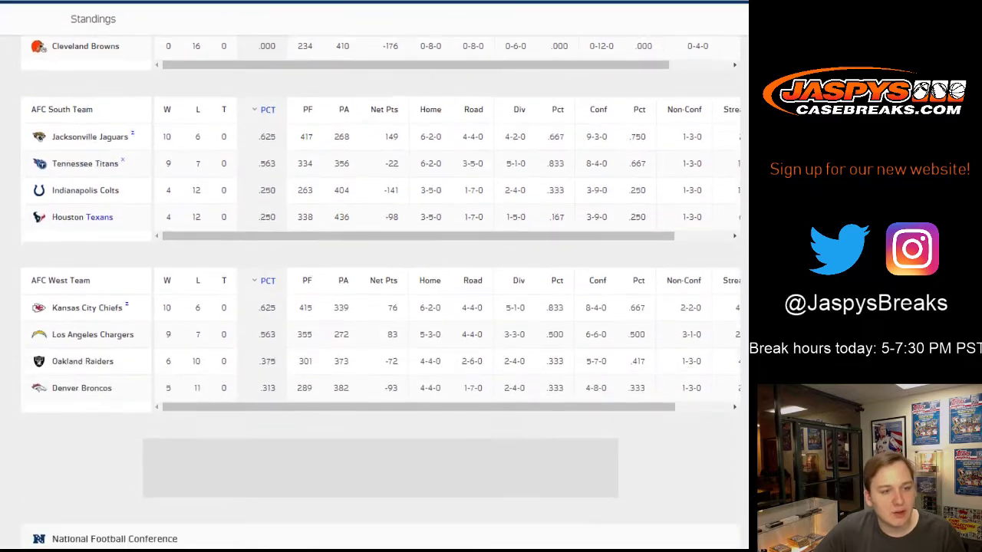
pyautogui.scroll(-6, 381, 310)
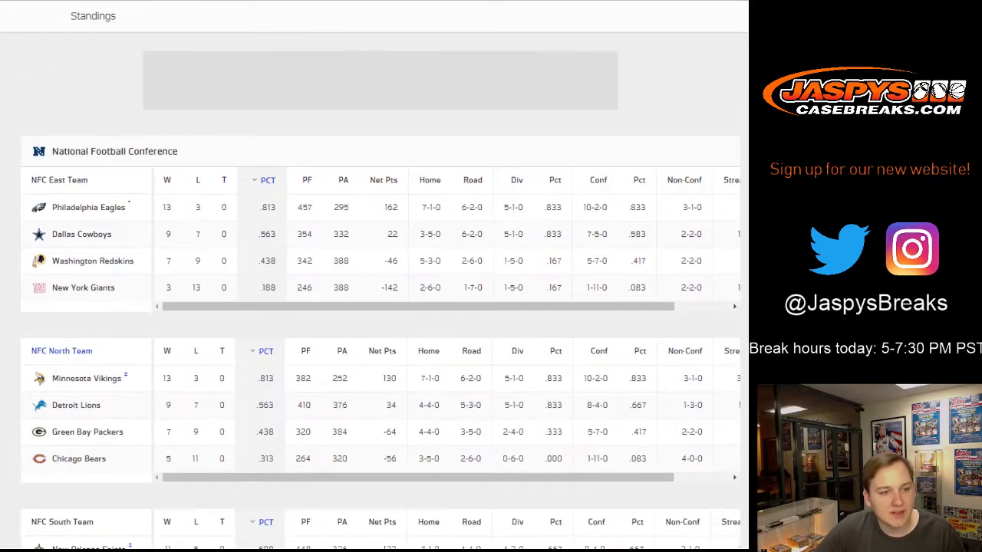
pyautogui.scroll(-3, 381, 311)
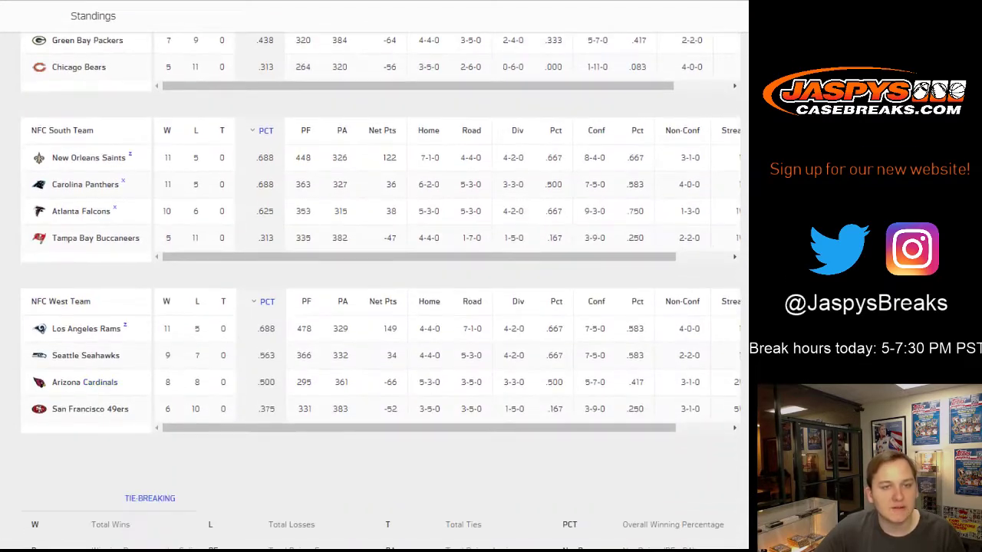
pyautogui.hotkey('ctrl', 'Tab')
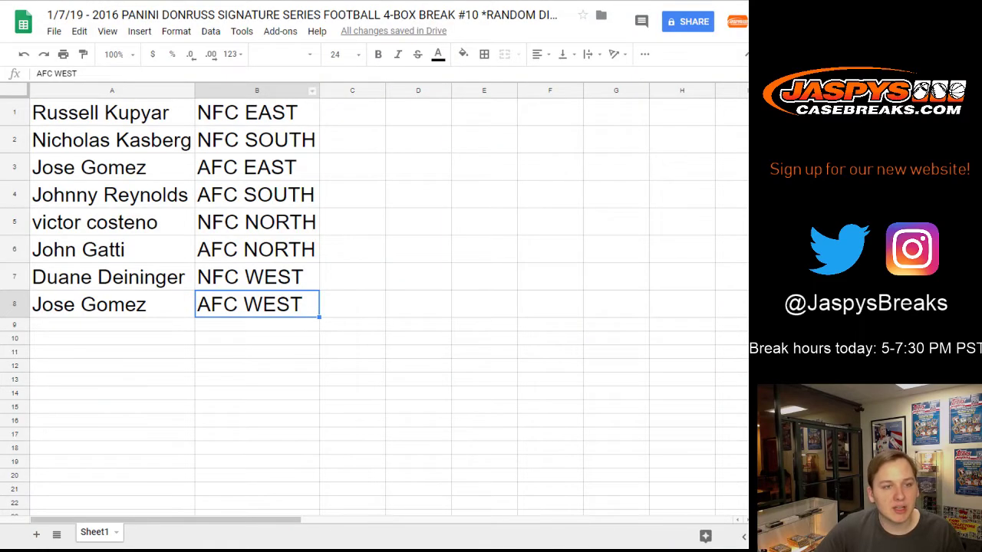
# Step: Sort the sheet A to Z by name and copy the A1:B8 table
pyautogui.click(188, 90)
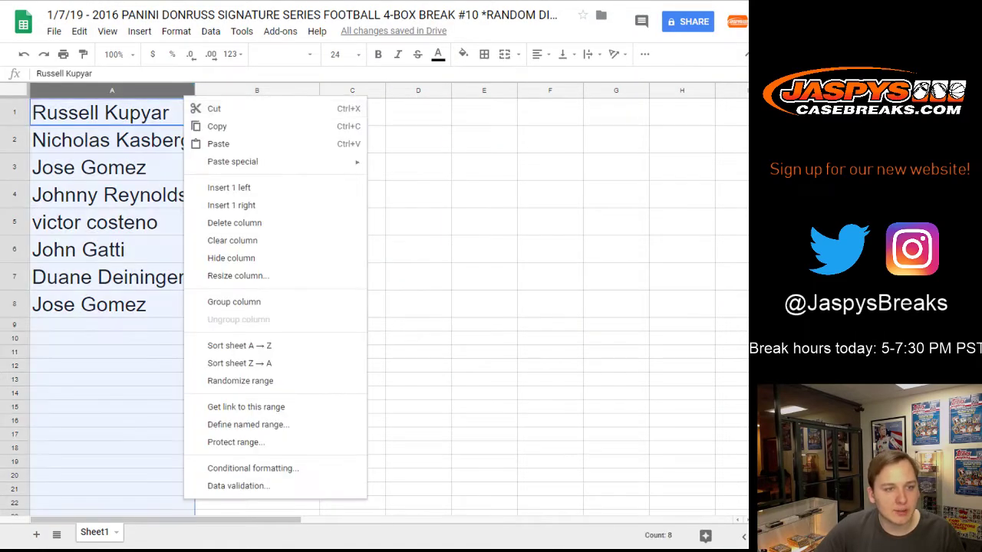
pyautogui.click(239, 346)
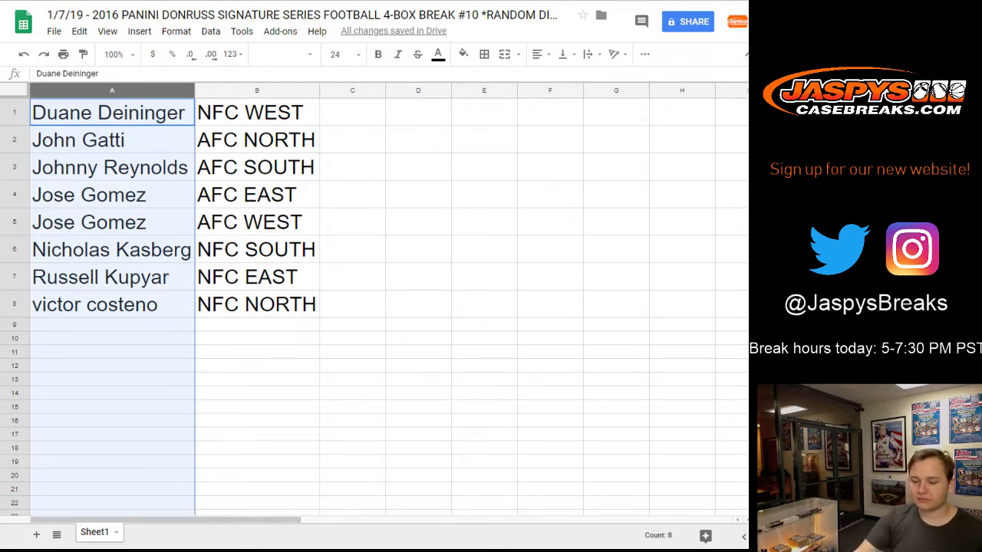
pyautogui.moveTo(257, 304); pyautogui.dragTo(111, 113)
pyautogui.hotkey('ctrl', 'c')
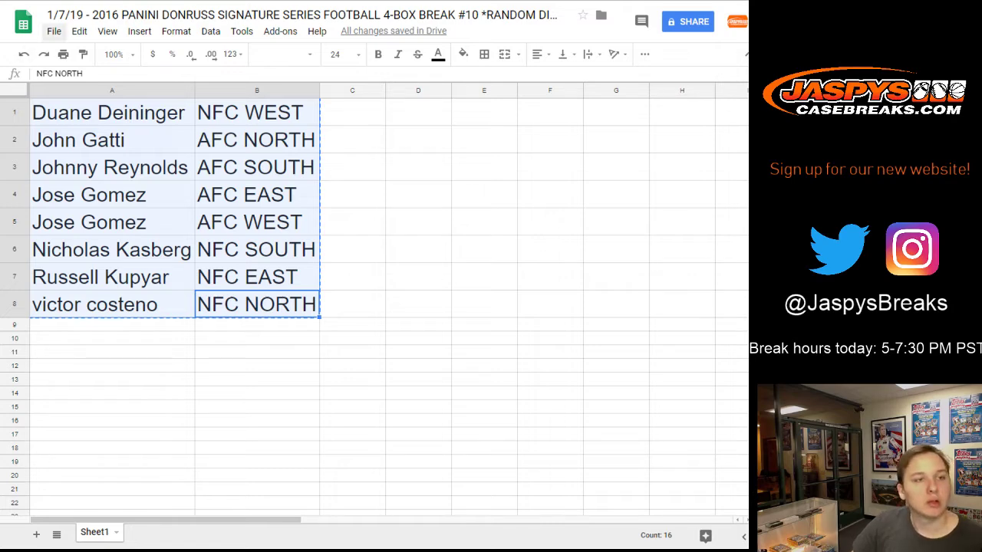
# Step: Print the sheet with Workbook title enabled under Headers & footers
pyautogui.click(54, 31)
pyautogui.click(75, 360)
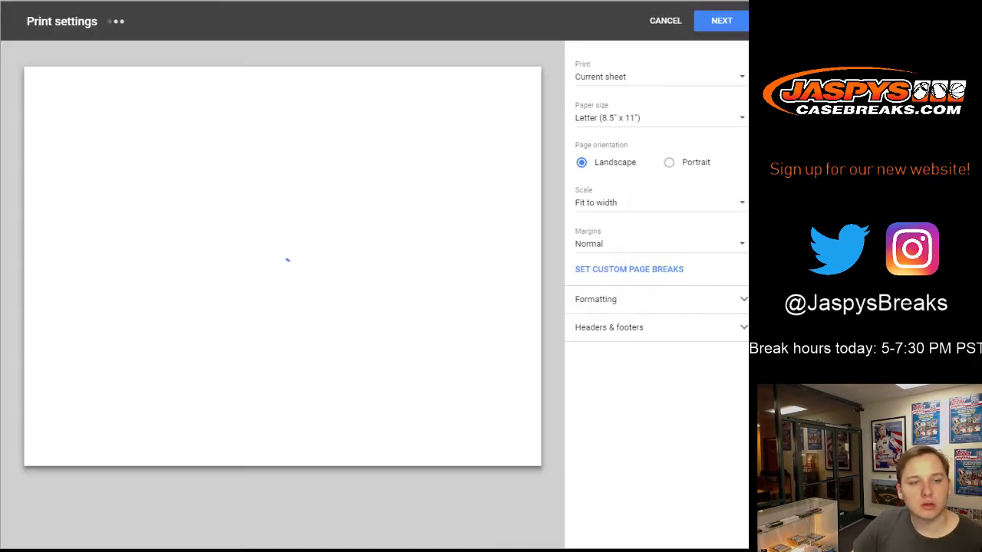
pyautogui.click(609, 326)
pyautogui.click(581, 369)
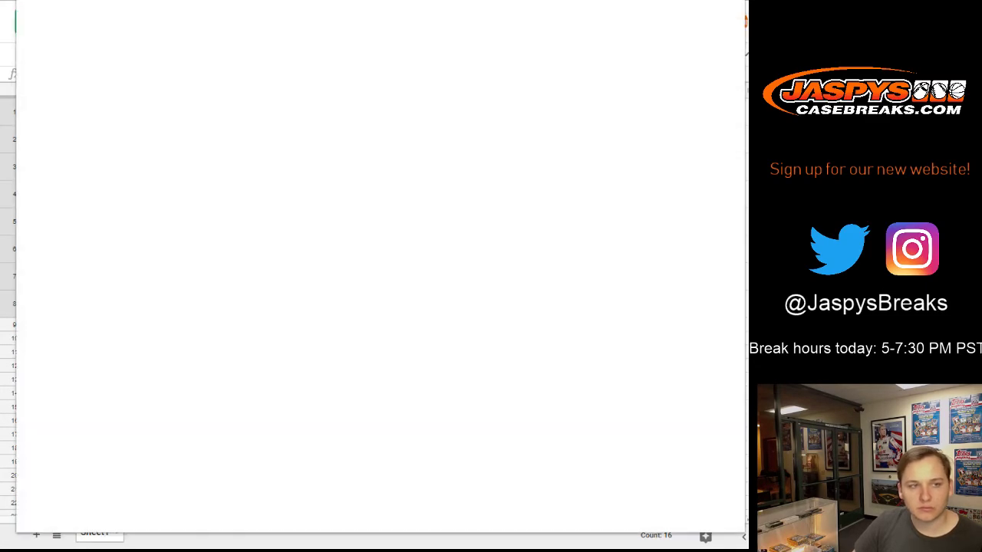
pyautogui.press('Return')
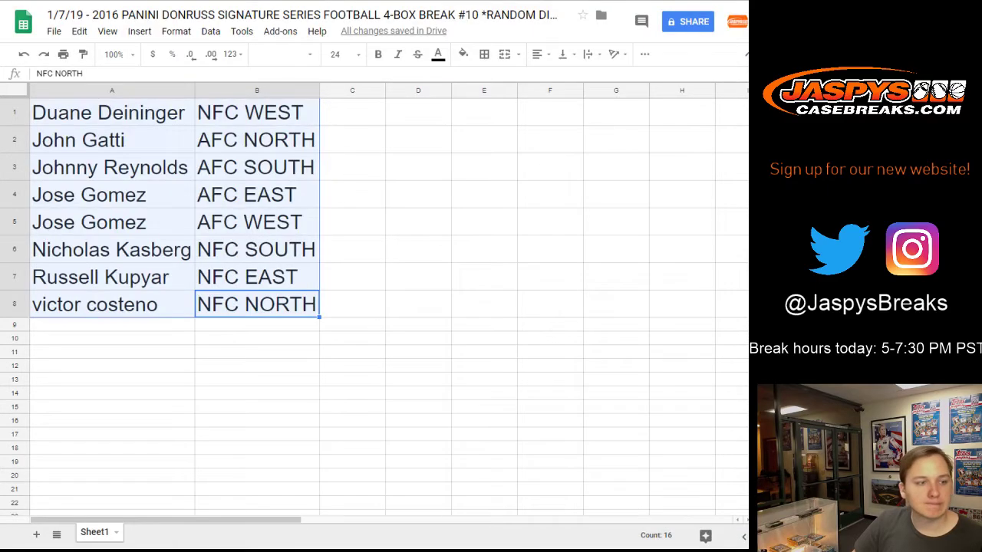